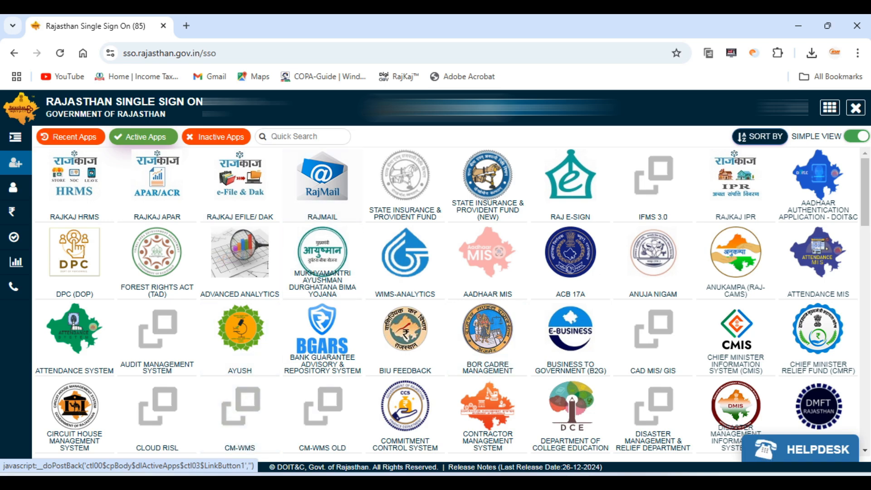
Step: Search the active applications for "rajkaj" and open the RAJKAJ IPR application
click(305, 137)
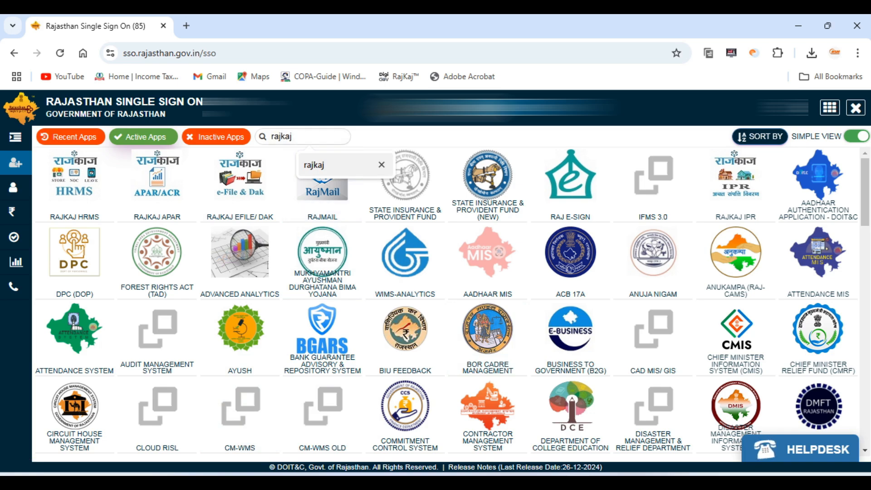
click(318, 165)
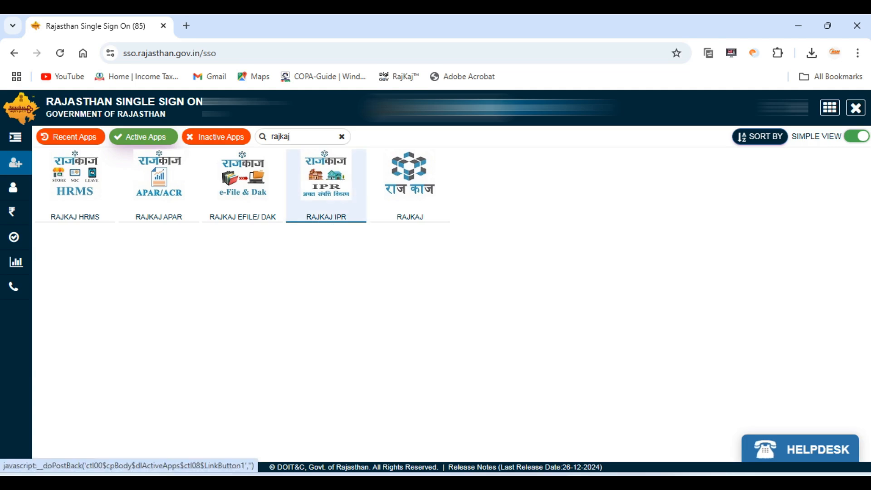
click(327, 182)
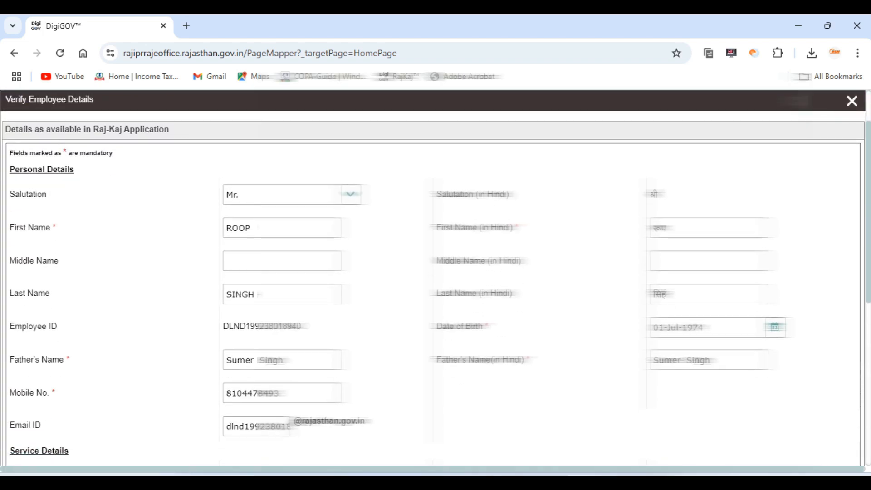
Step: Review the employee's personal and service details, enter the image verification code, accept the correctness declaration and save
scroll(433, 278, down, 3)
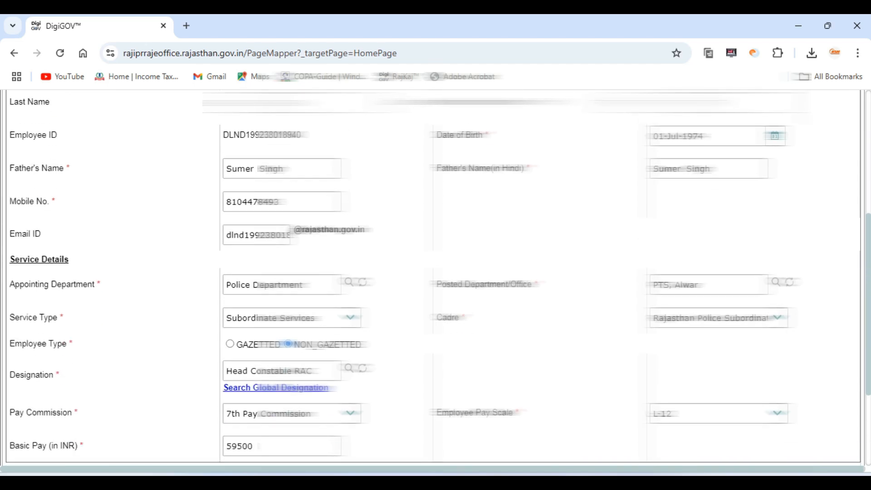
scroll(434, 277, down, 1)
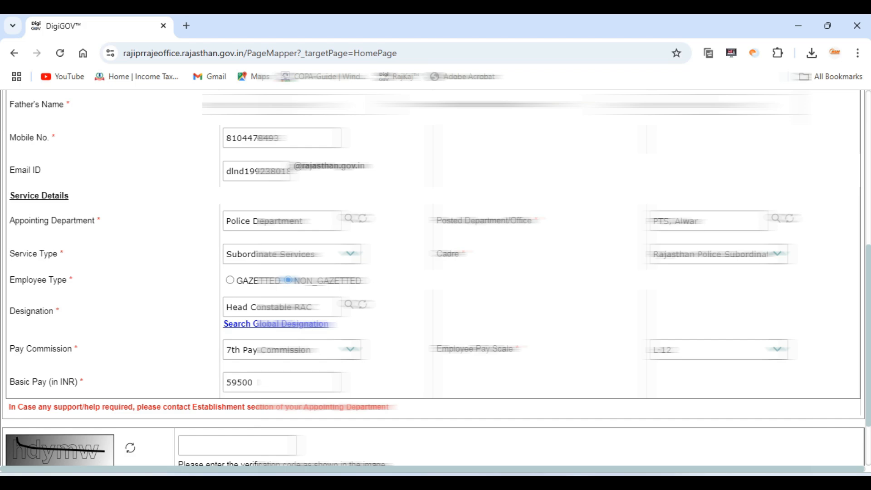
scroll(435, 273, down, 2)
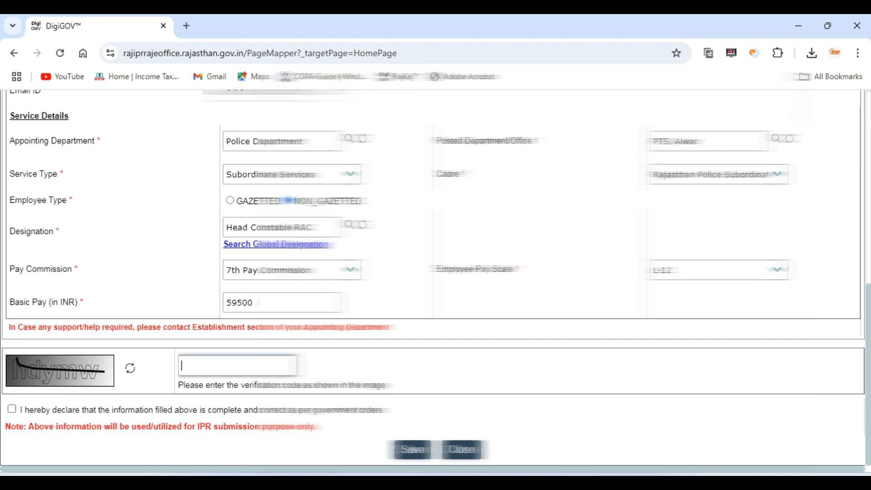
text(hdymw)
click(12, 409)
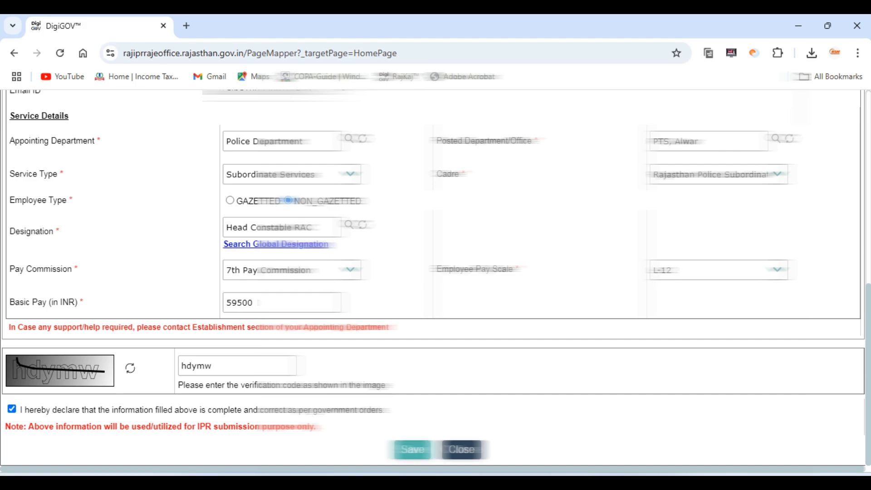
click(412, 449)
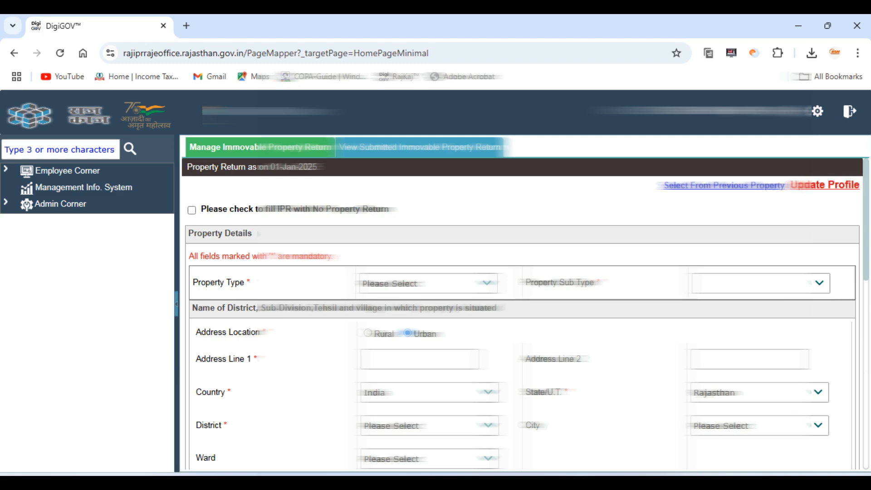
Step: Add all properties from the previous property return to the return as on 01-Jan-2025
scroll(522, 313, down, 3)
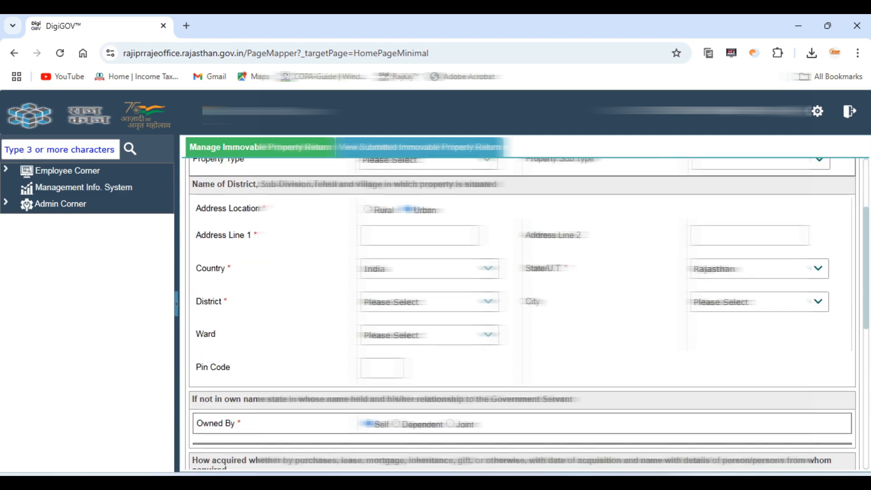
scroll(522, 313, up, 3)
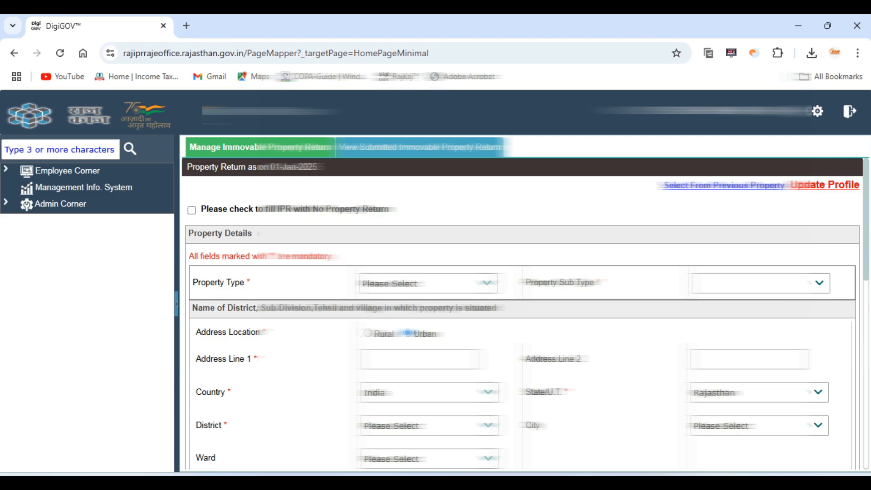
click(724, 186)
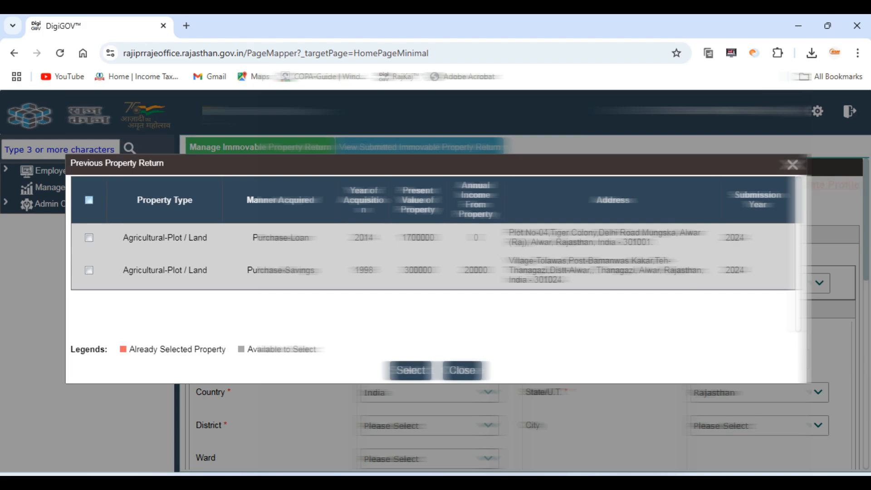
click(89, 200)
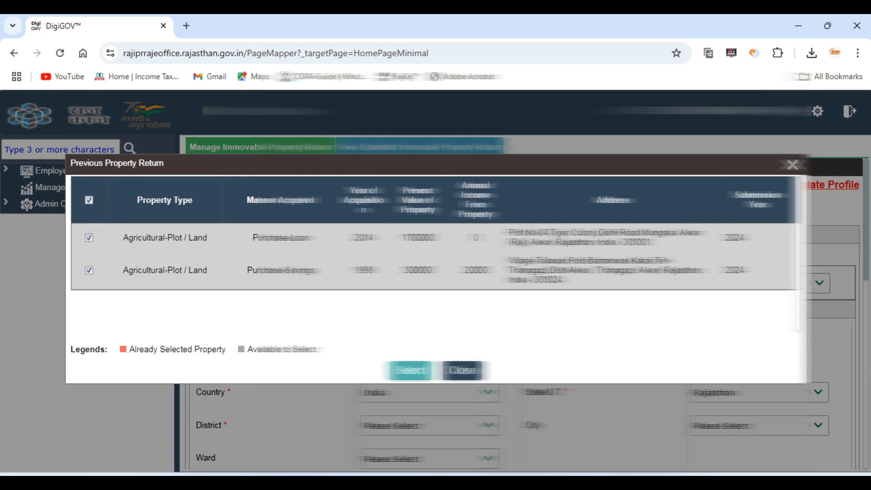
click(411, 370)
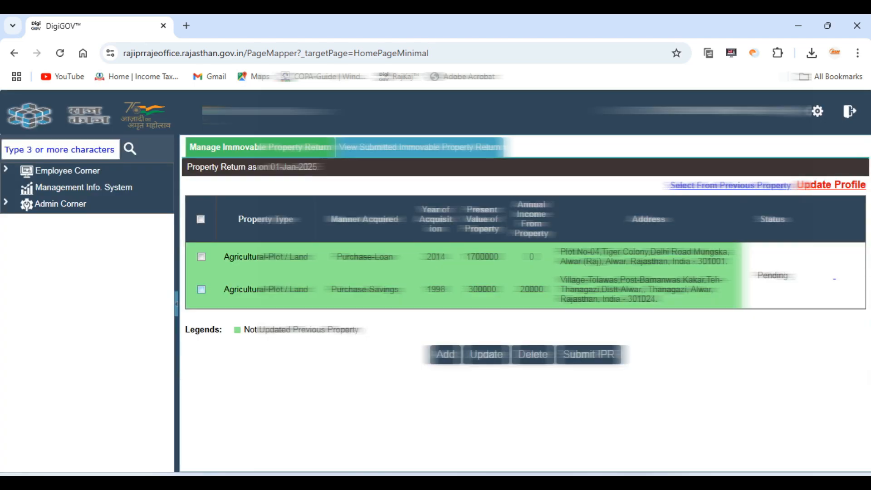
Step: Open the Purchase-Loan agricultural plot acquired in 2014 for updating, review its details and save it without changes
click(202, 257)
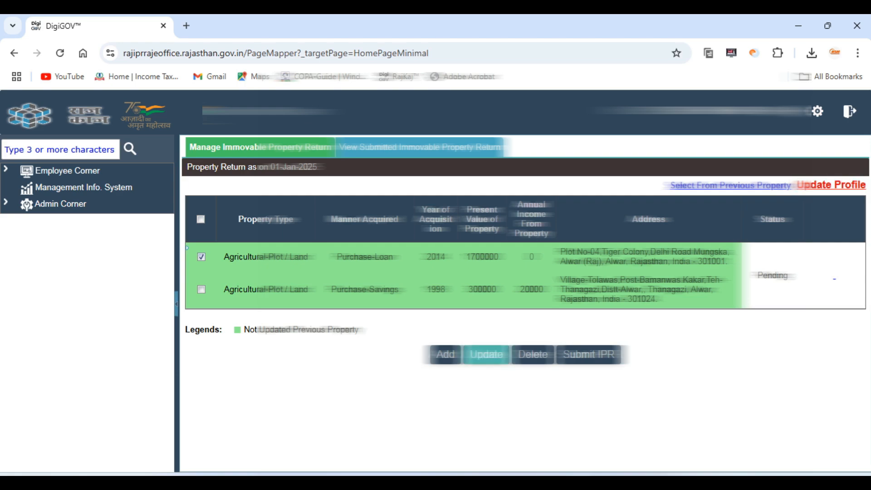
click(486, 354)
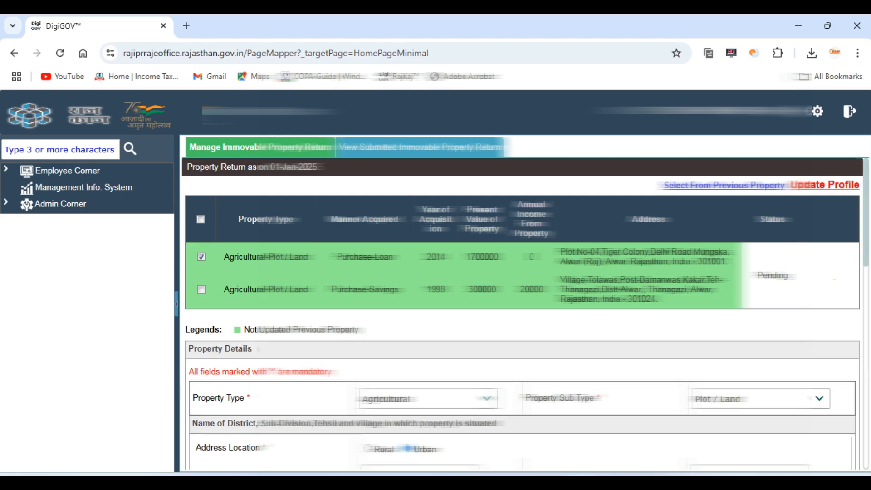
scroll(525, 313, down, 4)
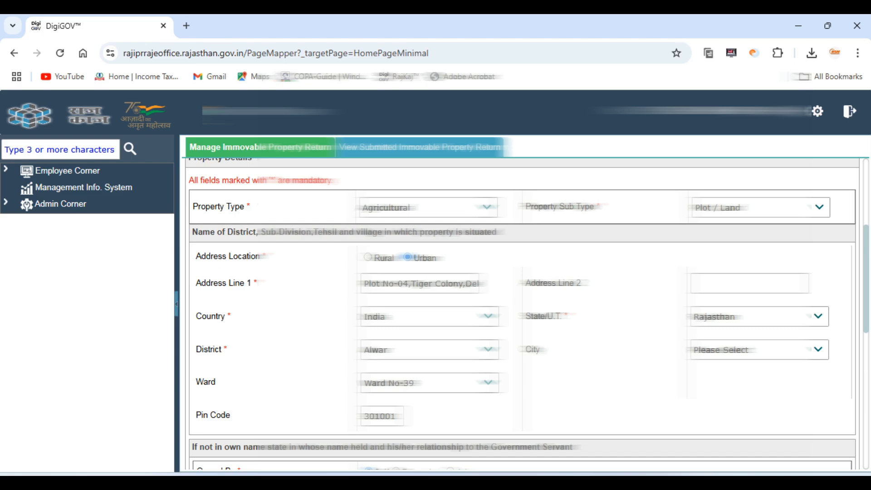
scroll(525, 313, down, 3)
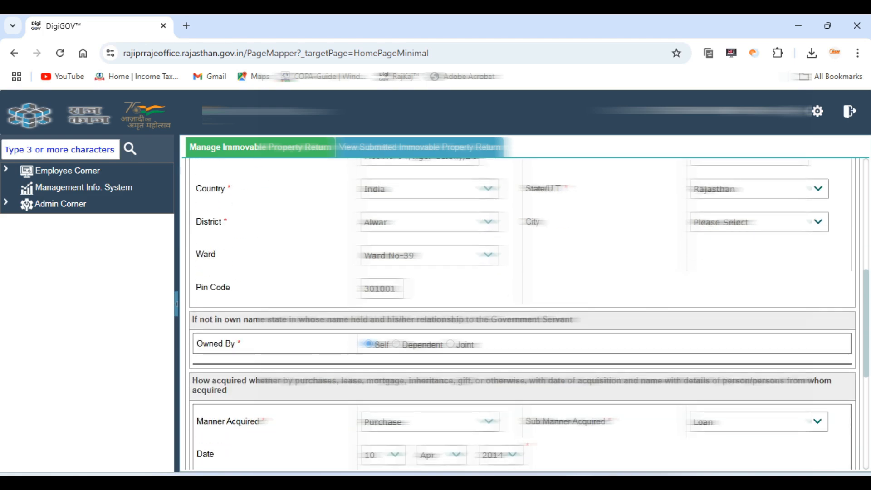
scroll(525, 313, down, 6)
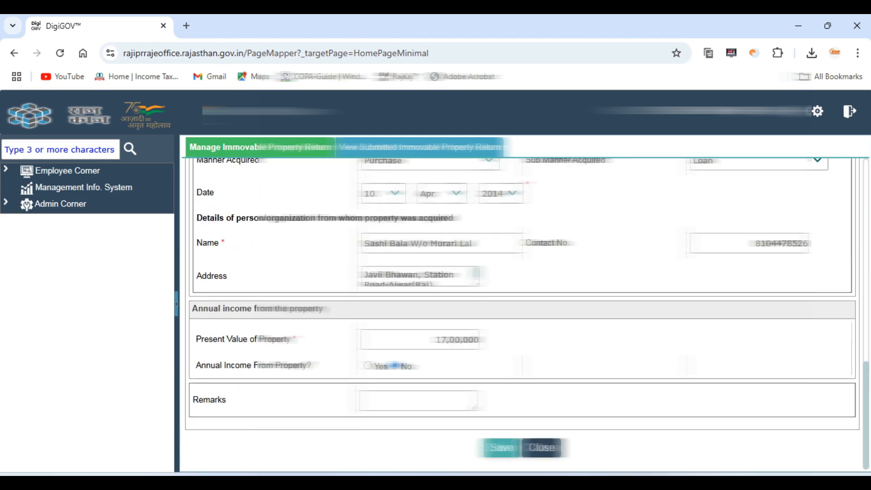
click(501, 448)
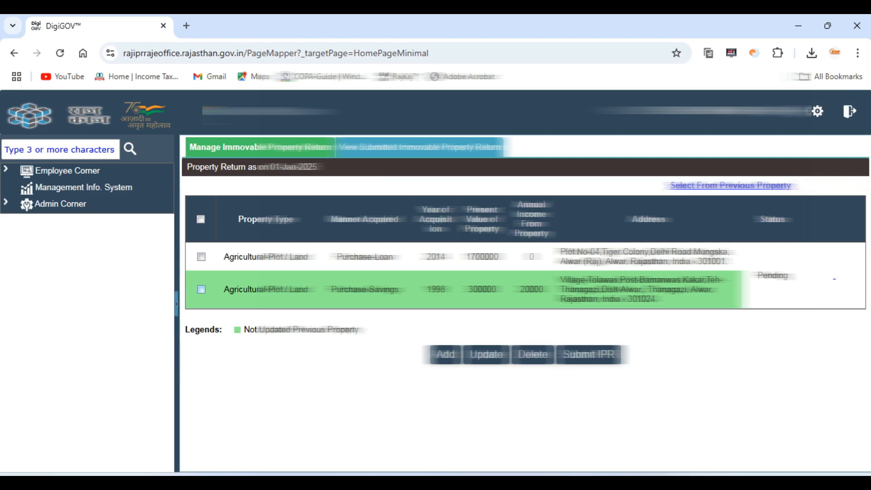
Step: Open the Purchase-Savings agricultural plot acquired in 1998 for updating, check its details and save it unchanged
click(201, 289)
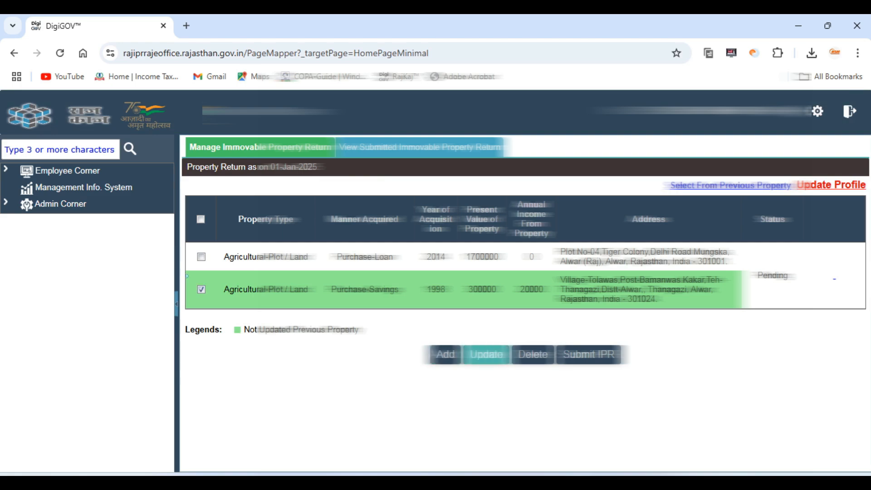
click(487, 355)
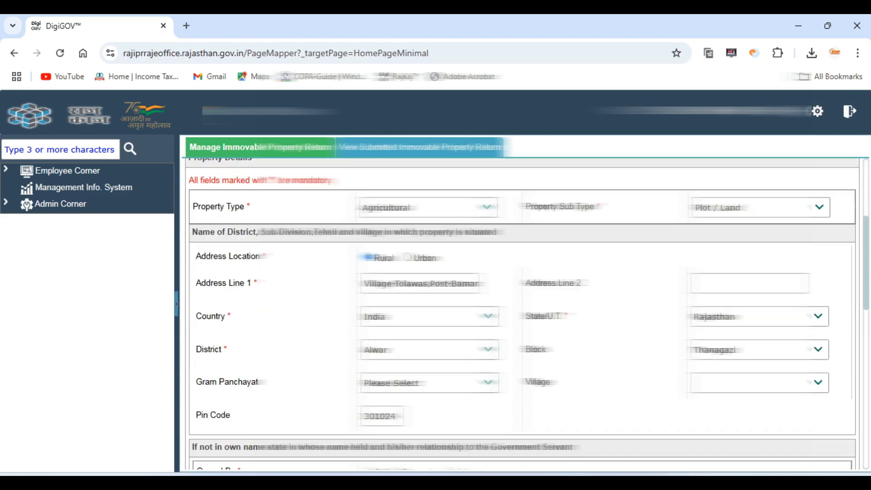
scroll(522, 314, down, 6)
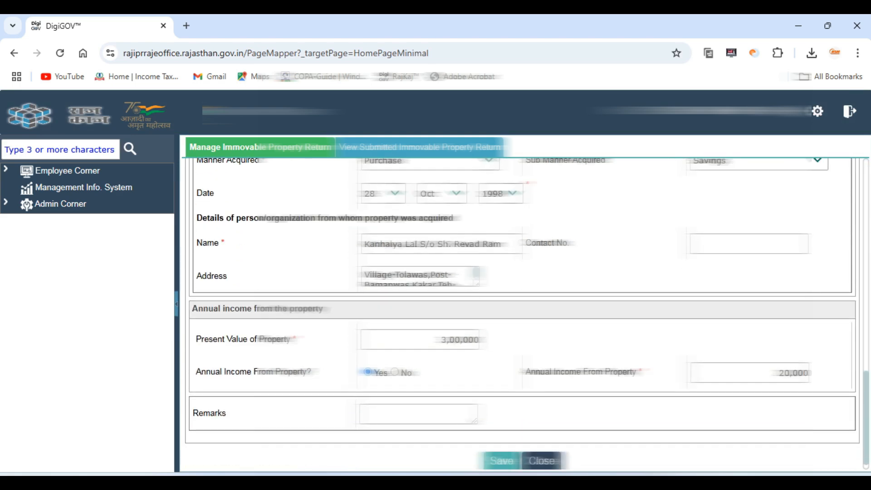
click(502, 461)
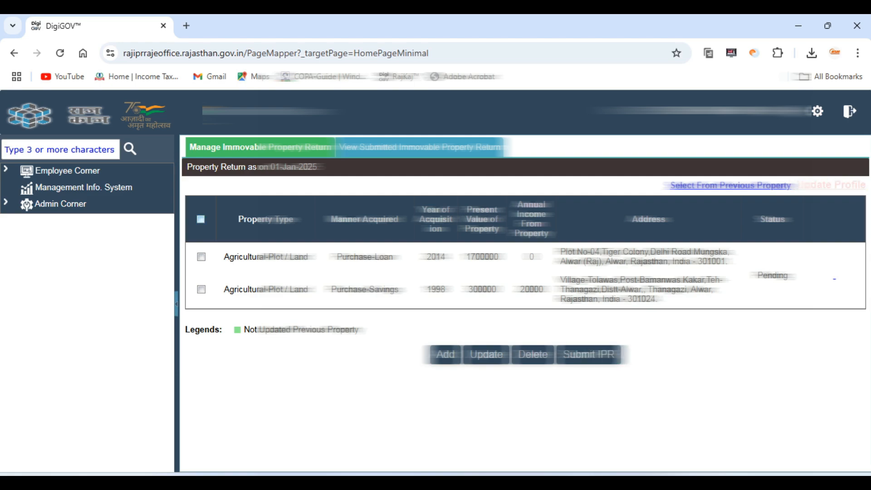
Step: Select all listed properties, start the IPR submission and review the full Immovable Property Return details for 2024
click(200, 219)
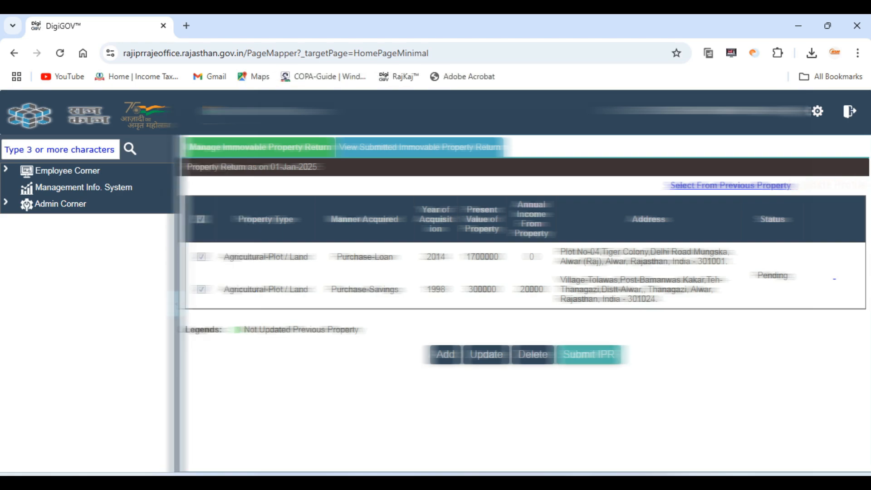
click(588, 354)
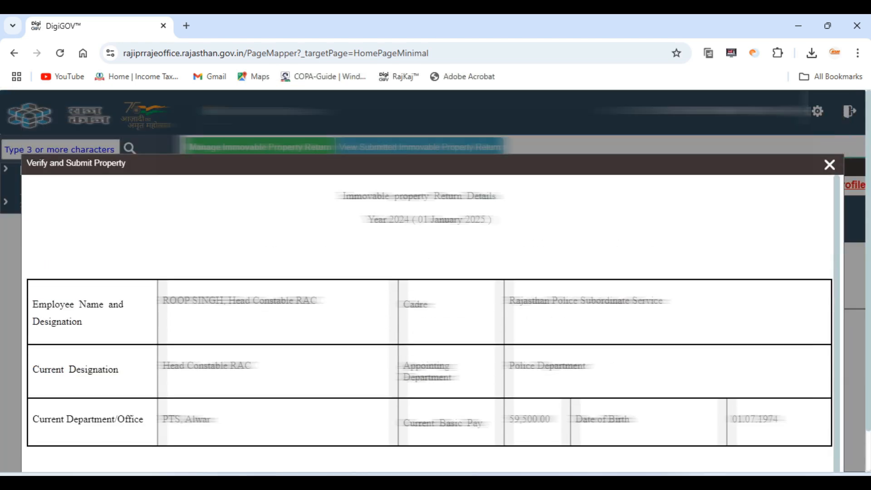
scroll(430, 318, down, 1)
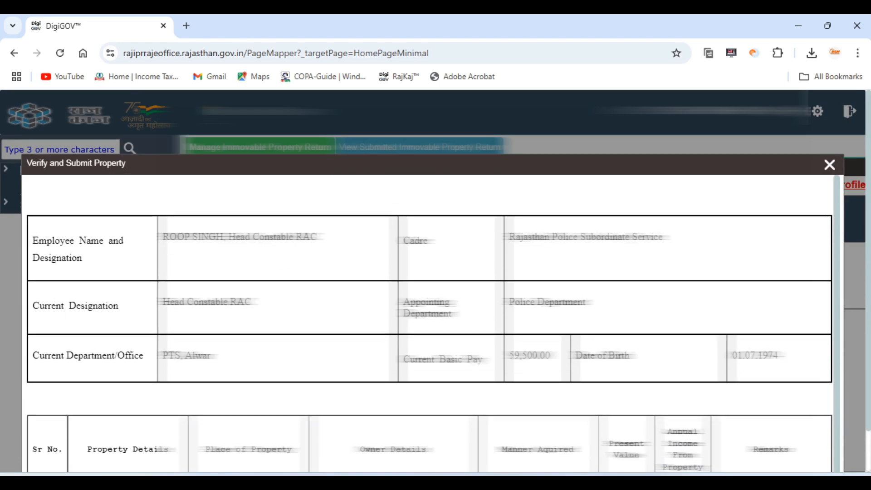
scroll(429, 324, down, 3)
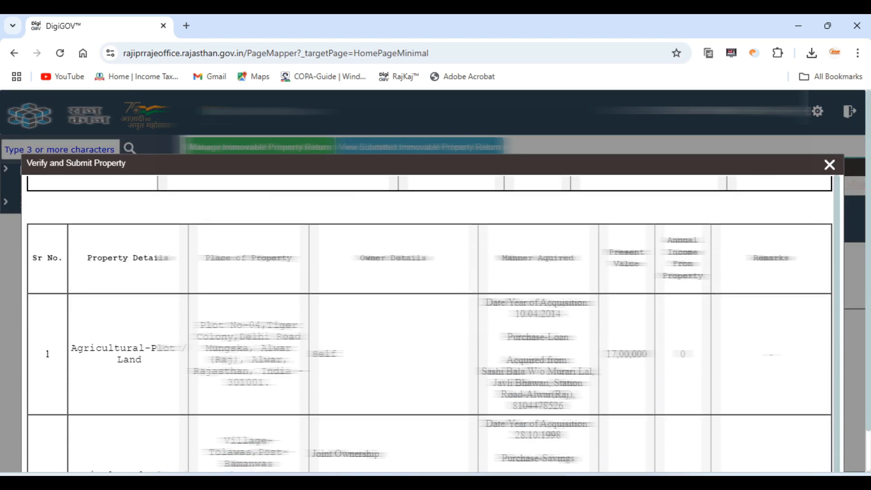
scroll(429, 324, down, 1)
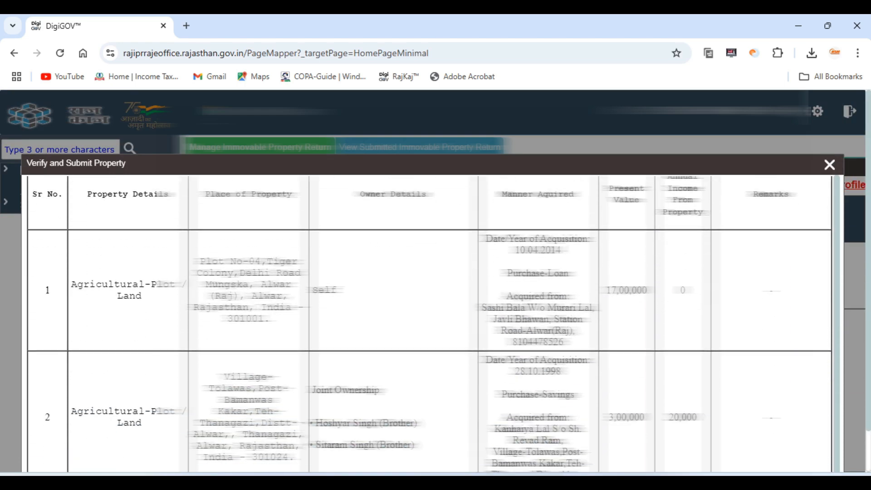
scroll(430, 324, down, 2)
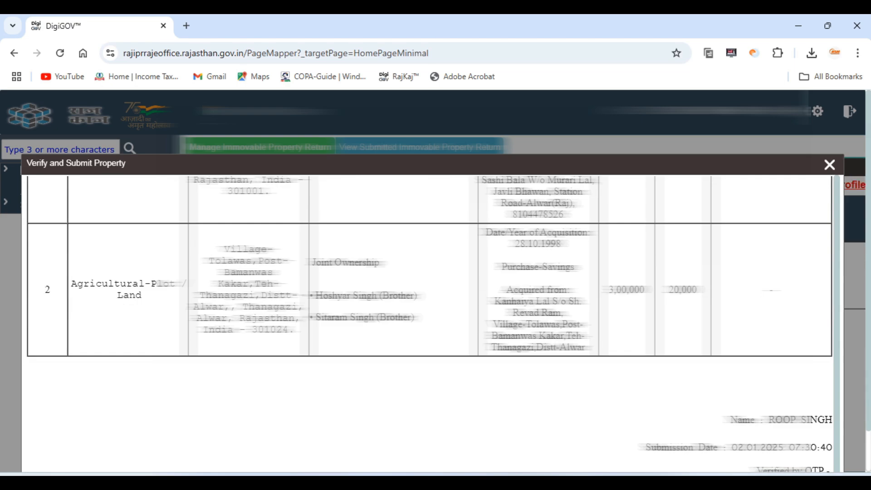
scroll(429, 324, up, 8)
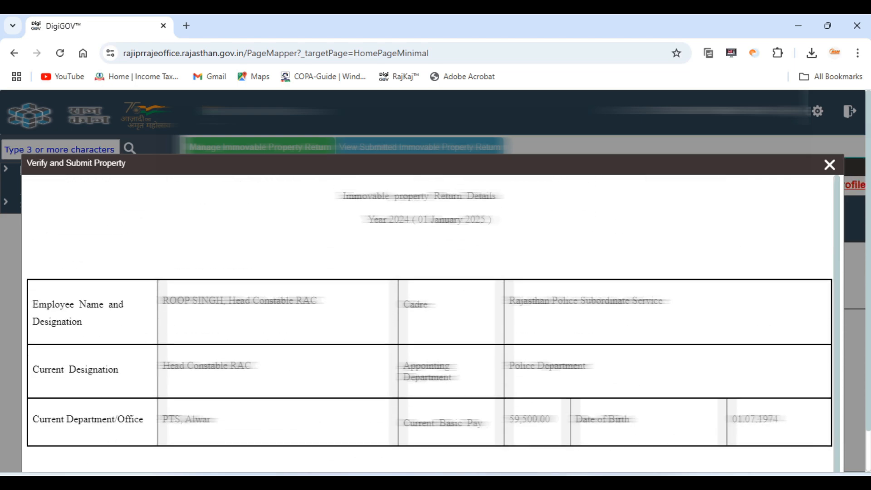
scroll(429, 324, down, 10)
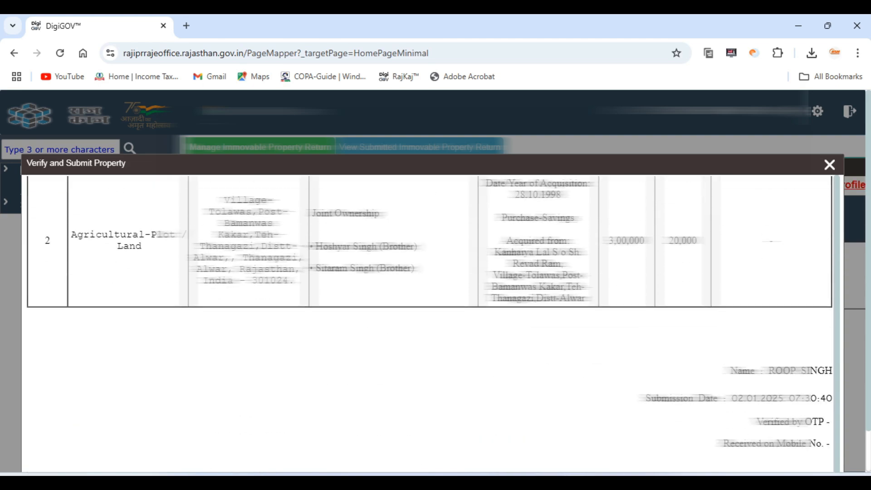
scroll(433, 282, down, 1)
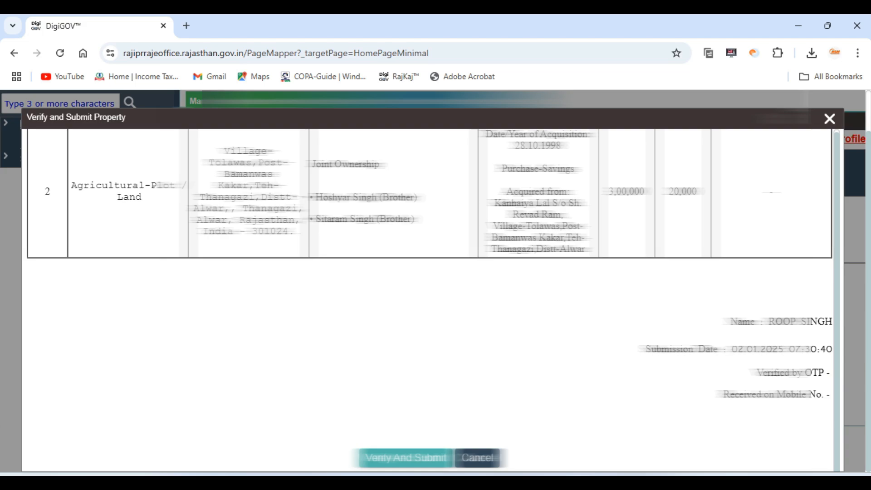
Step: Verify and submit the immovable property return, confirm the final submission, and enter and verify the received OTP
click(406, 458)
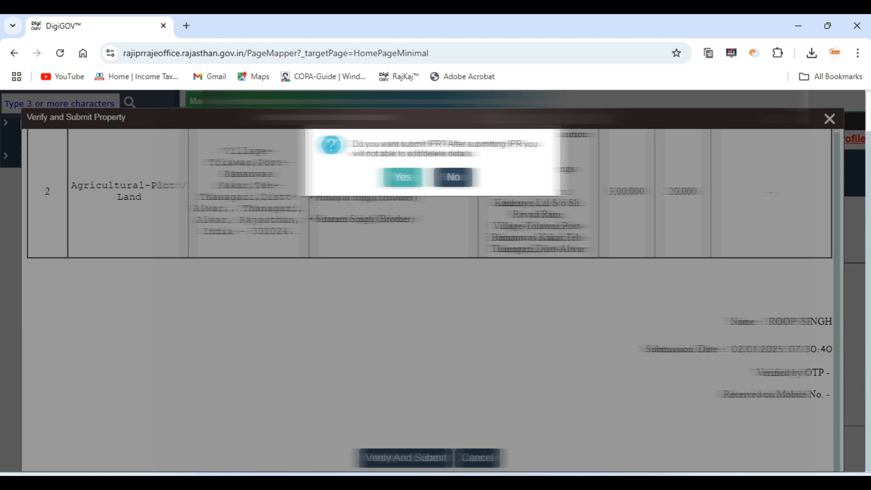
click(403, 178)
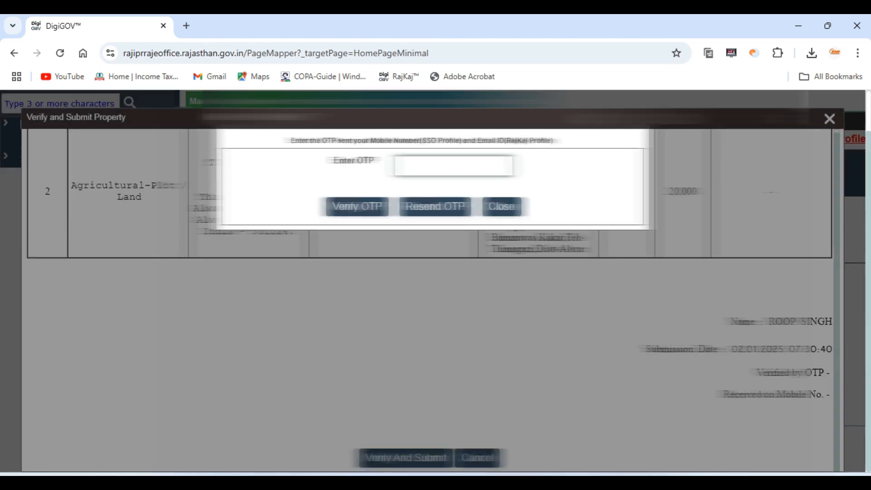
key(ctrl+v)
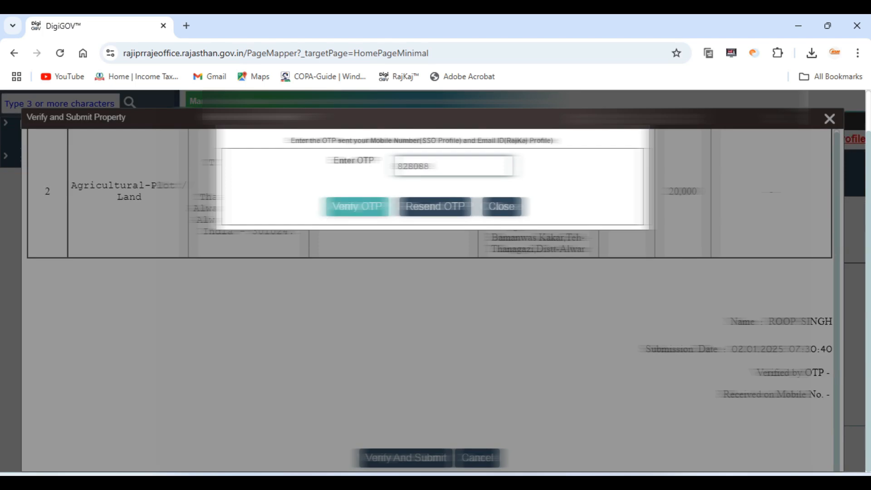
click(357, 207)
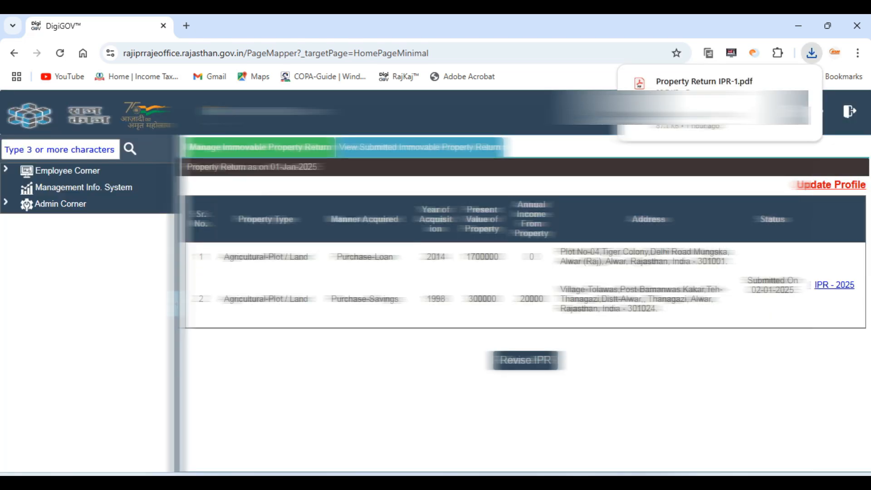
Step: Locate the downloaded Property Return IPR-1 PDF in the Downloads folder and copy it to the desktop
mouse_move(720, 86)
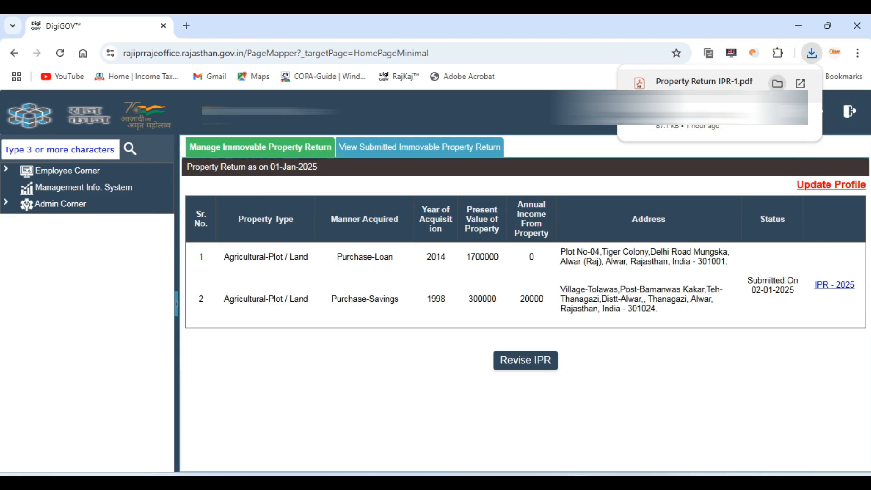
click(777, 83)
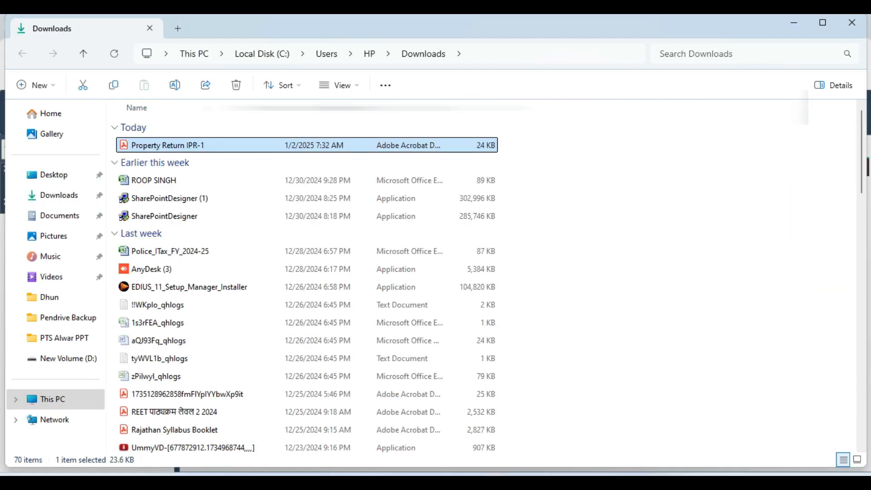
right_click(176, 146)
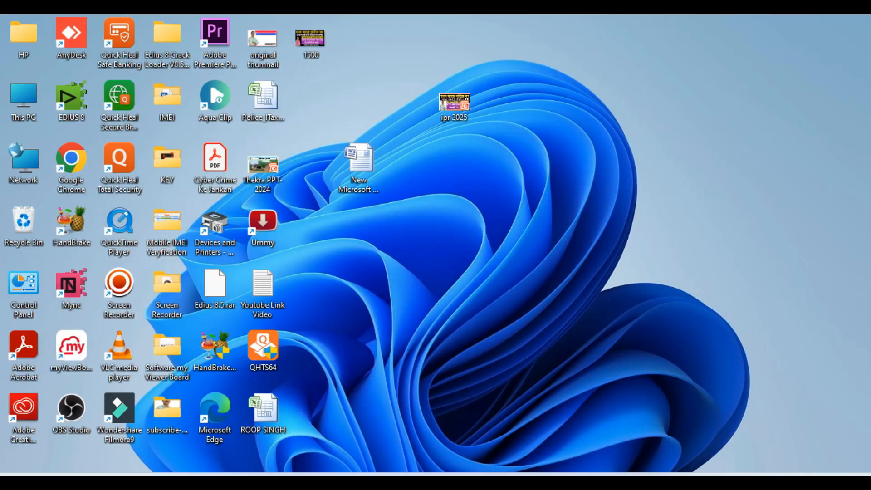
right_click(464, 166)
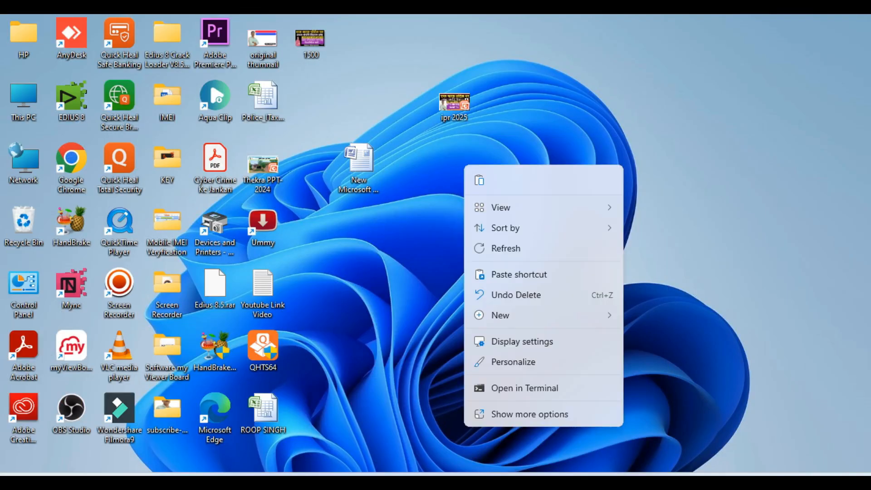
click(479, 180)
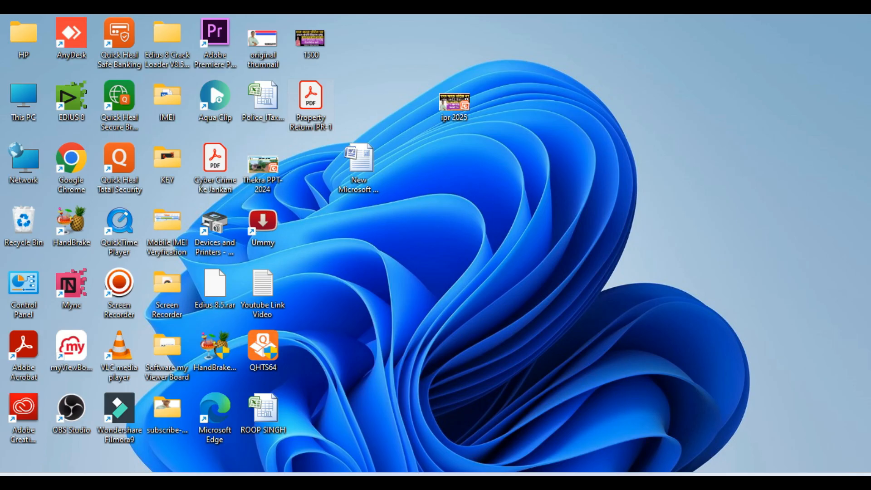
Step: Open Property Return IPR-1 from the desktop in Adobe Acrobat, dismiss printing, and review both pages including the submission and OTP verification details
double_click(306, 104)
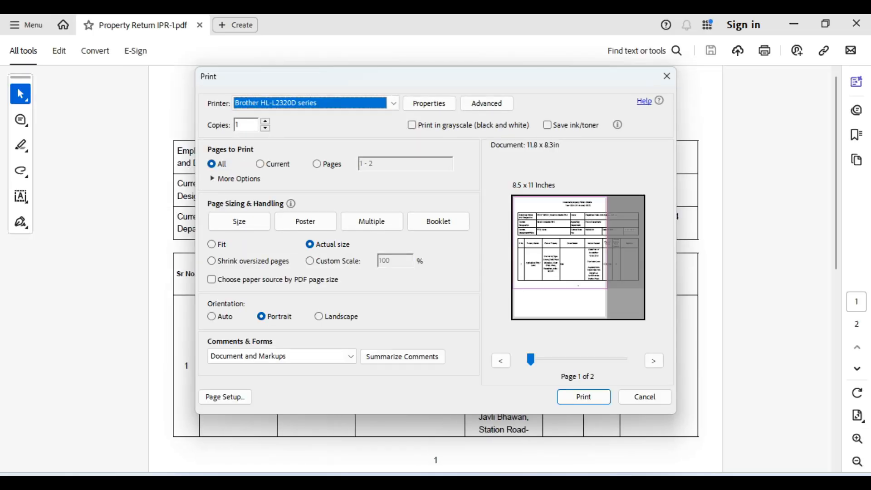
click(667, 76)
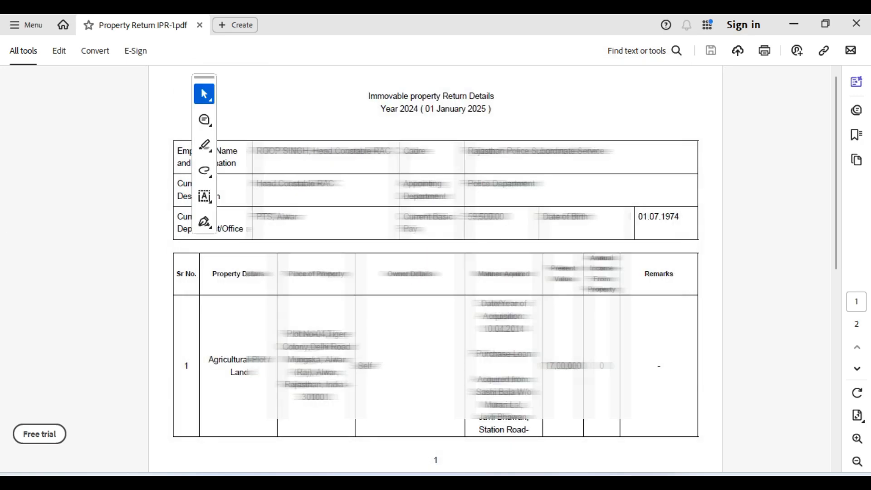
scroll(527, 269, down, 3)
scroll(528, 268, up, 3)
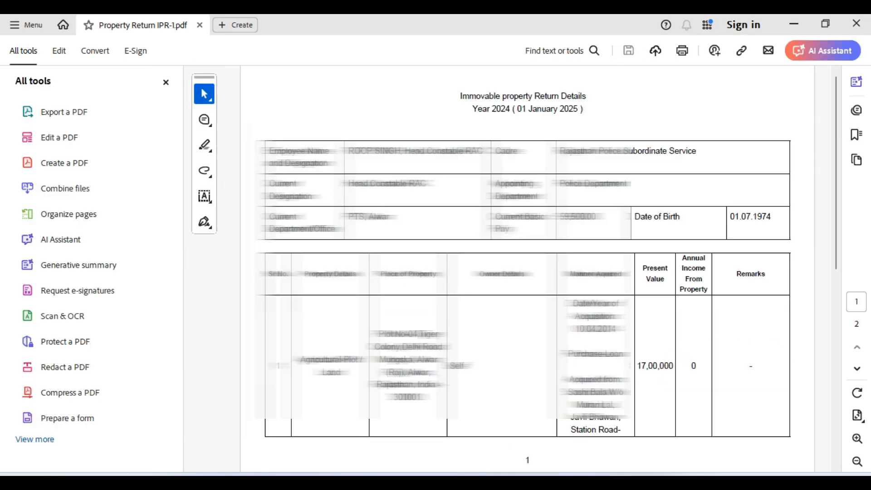
scroll(528, 268, down, 3)
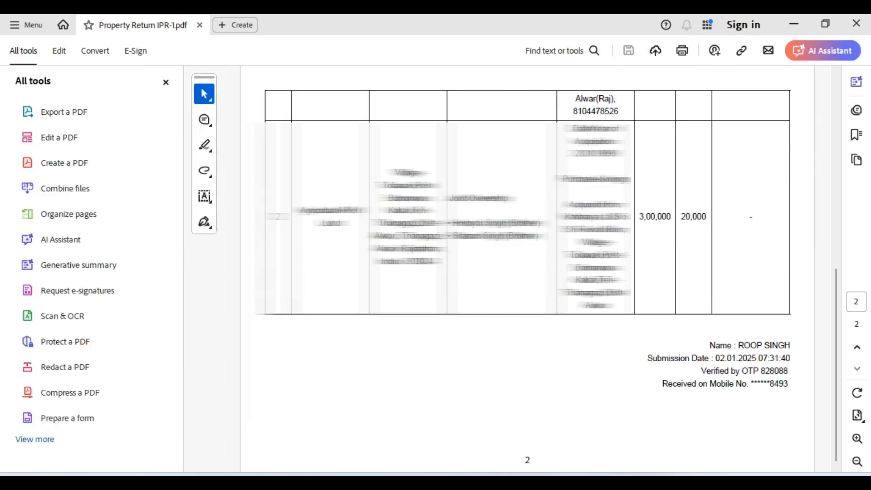
scroll(528, 269, up, 3)
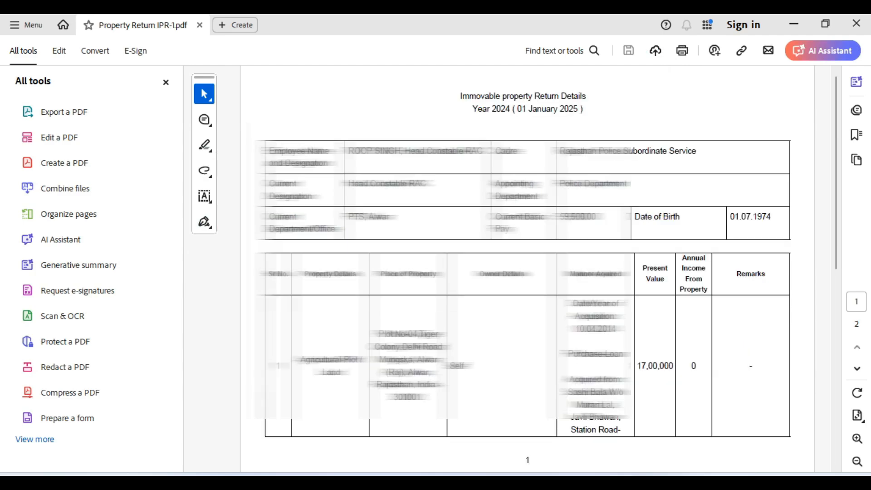